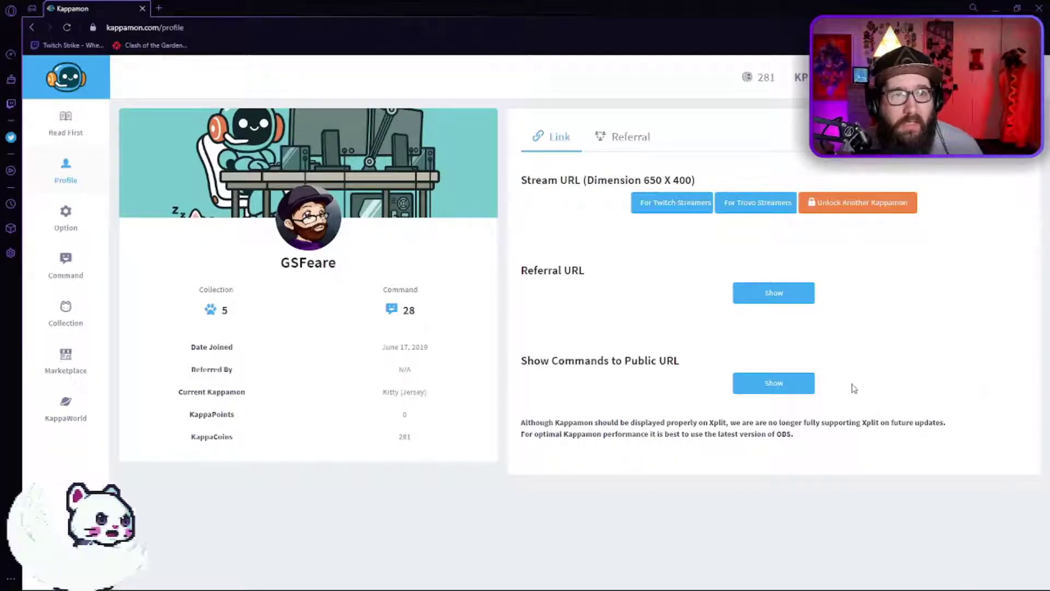
View the Quick Setup guide on Kappamon's Read First page.
left_click(69, 131)
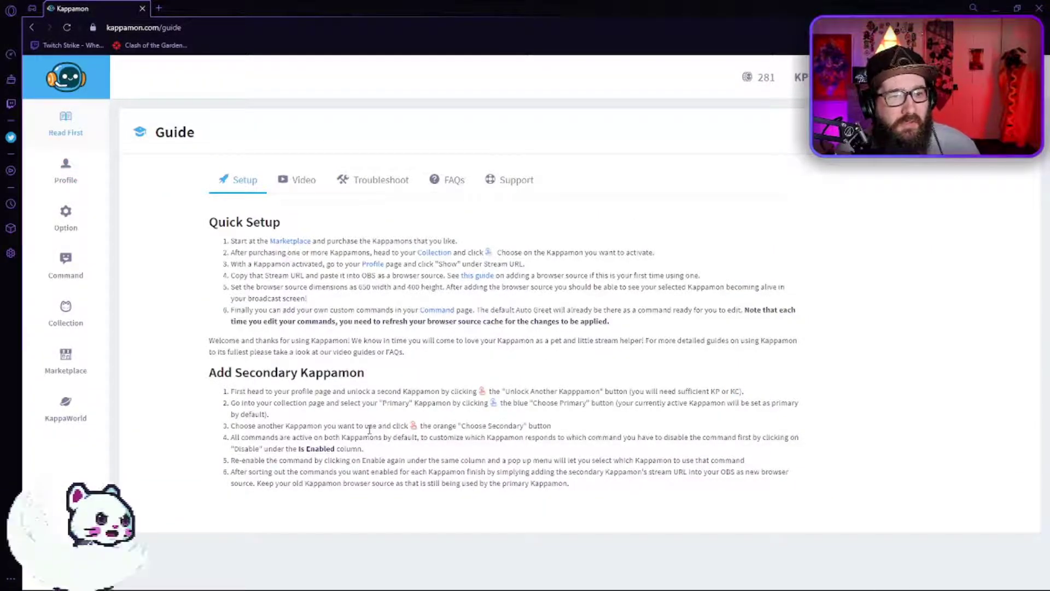
Unlock the free Gingerbreadman pet in the Marketplace.
left_click(69, 366)
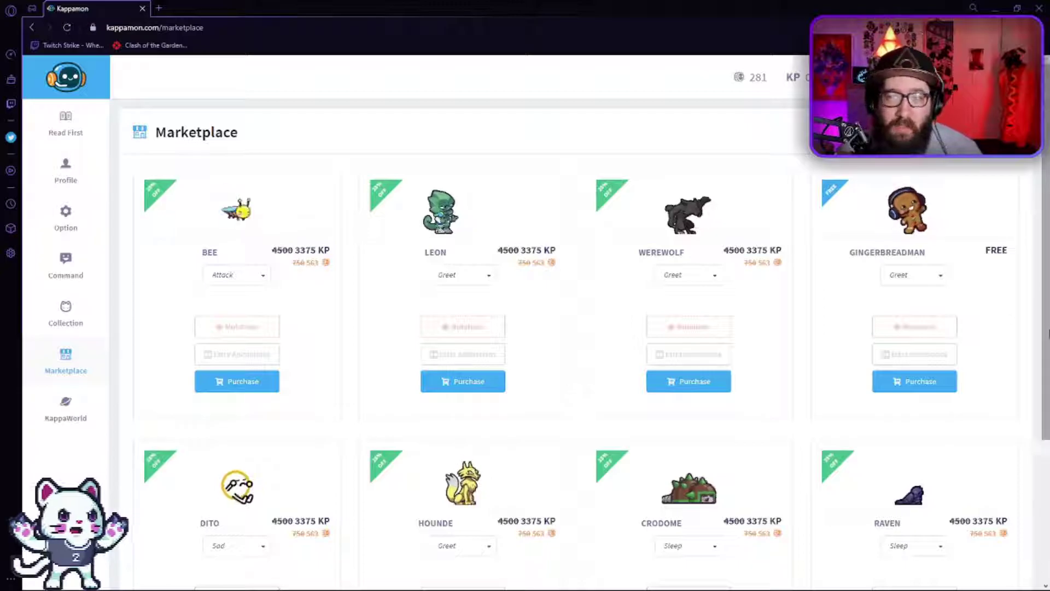
left_click(927, 383)
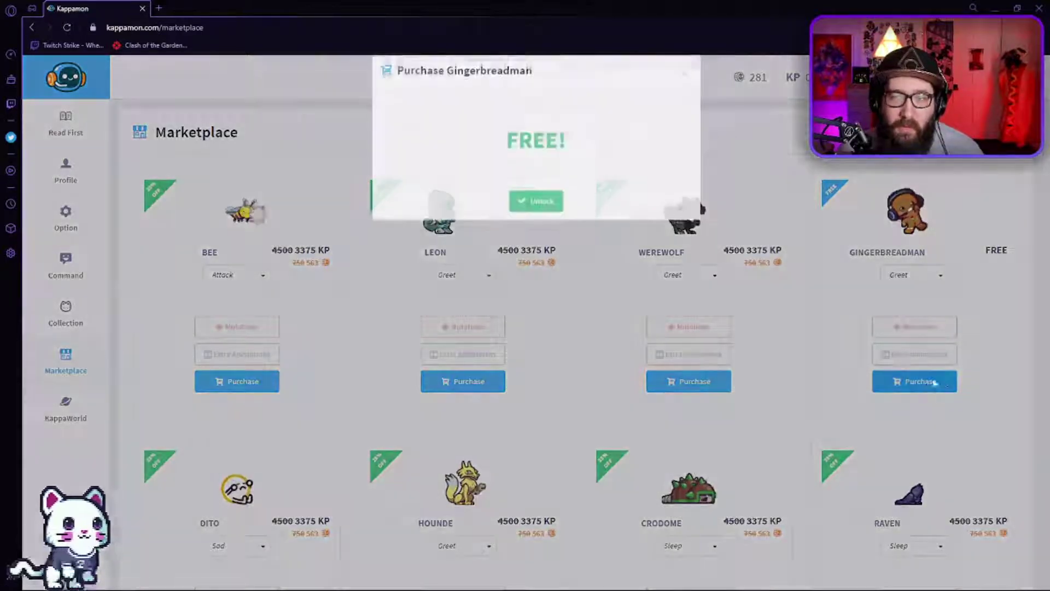
left_click(544, 220)
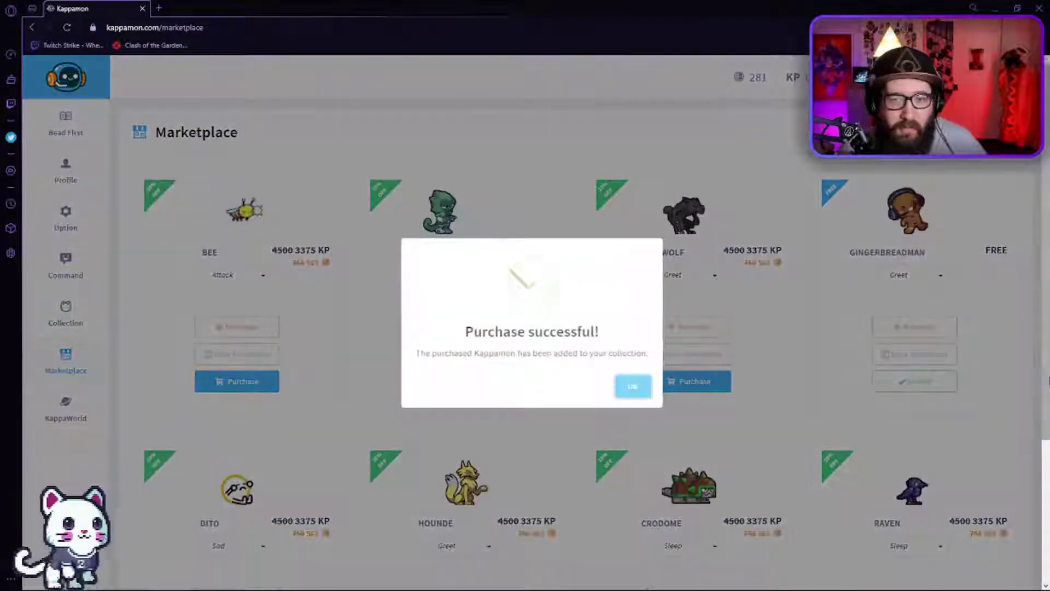
left_click(633, 388)
Unlock the free Reindeer pet from Marketplace page 2.
scroll(815, 366, "down", 3)
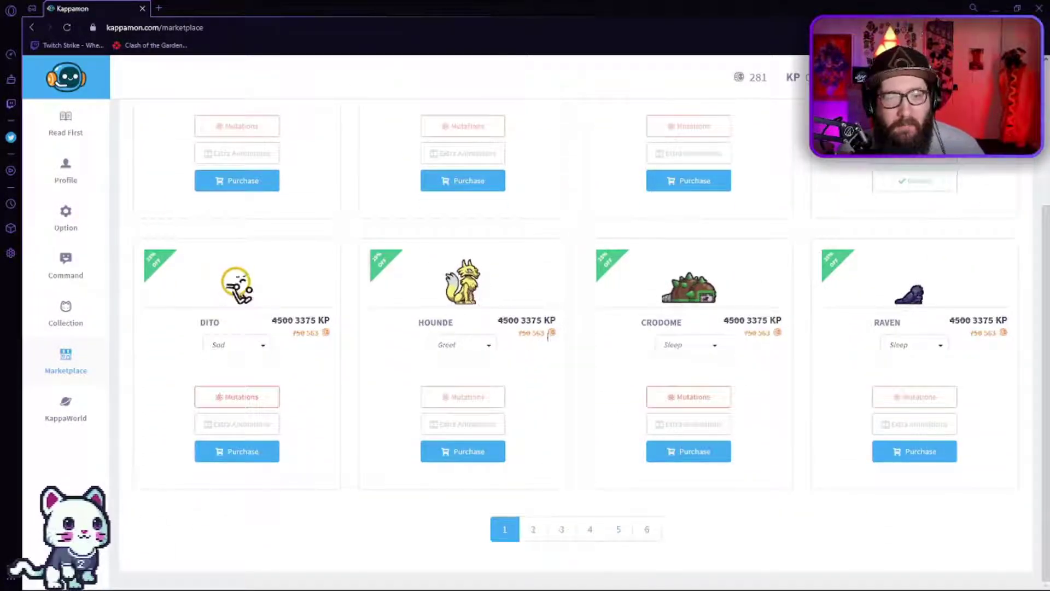
left_click(533, 528)
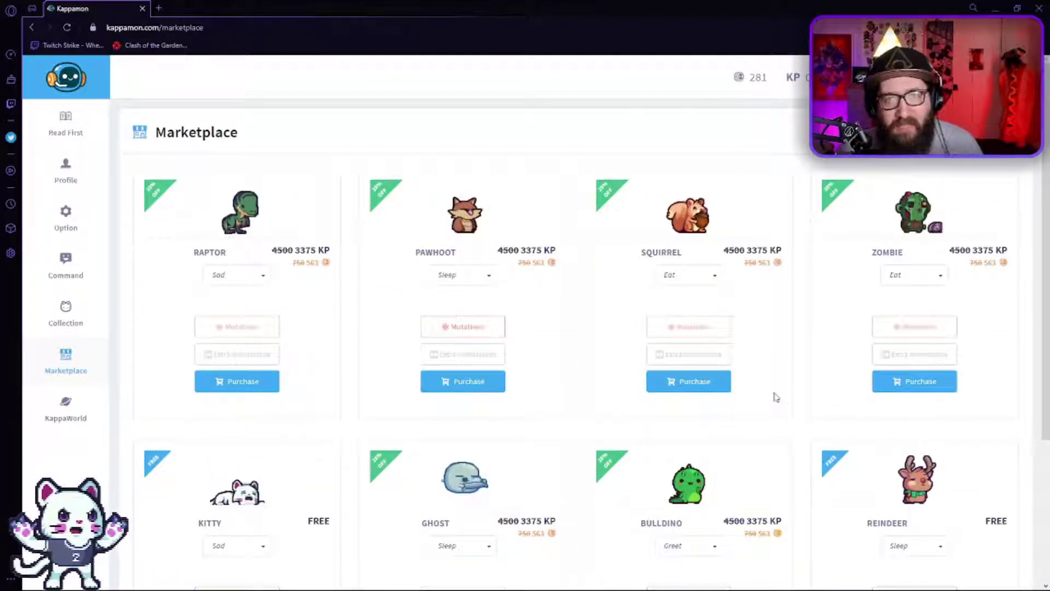
scroll(898, 383, "down", 3)
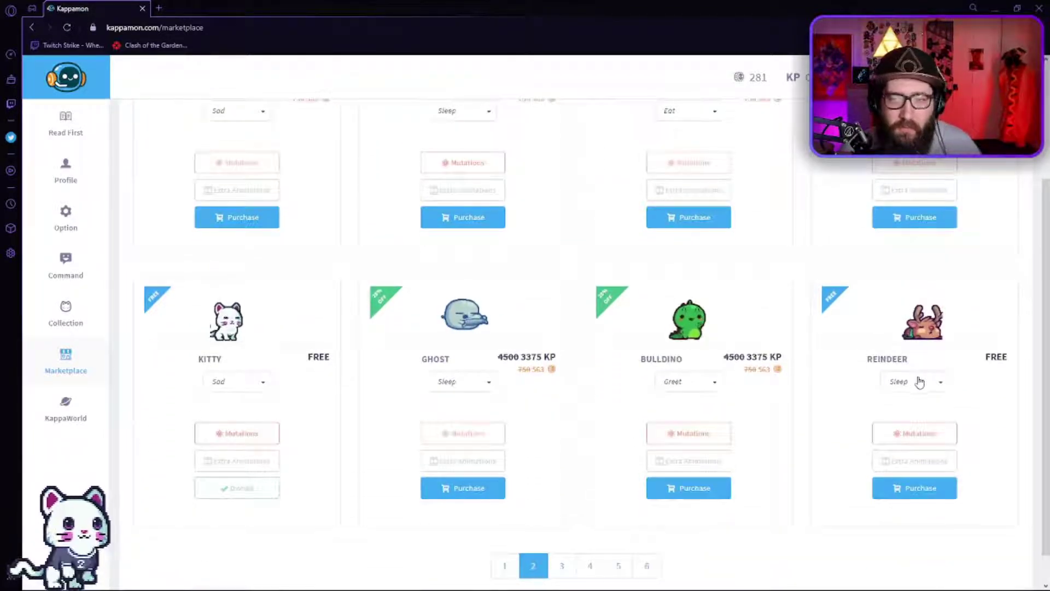
left_click(921, 490)
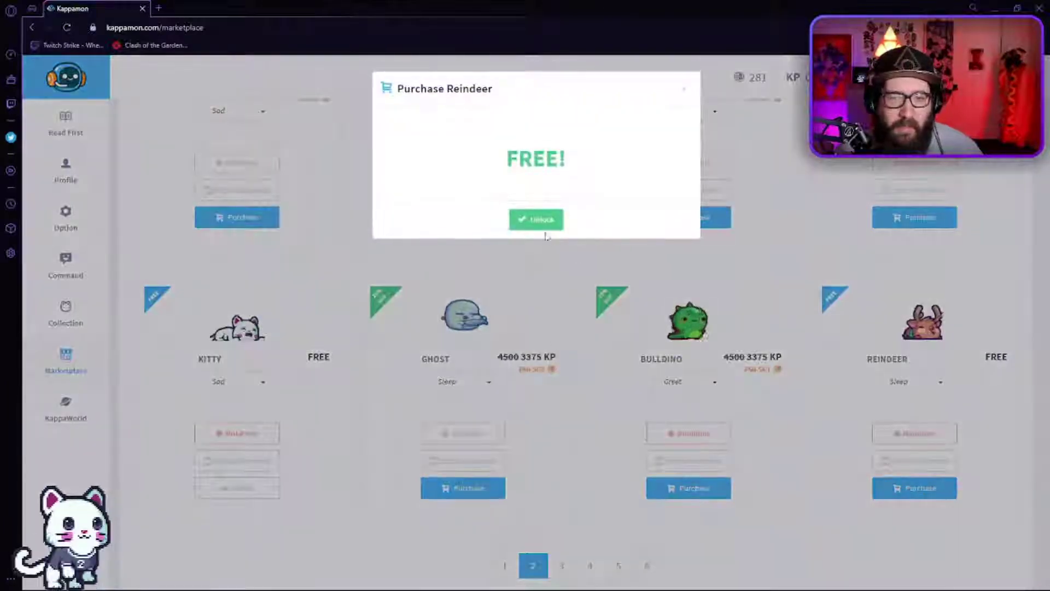
left_click(529, 221)
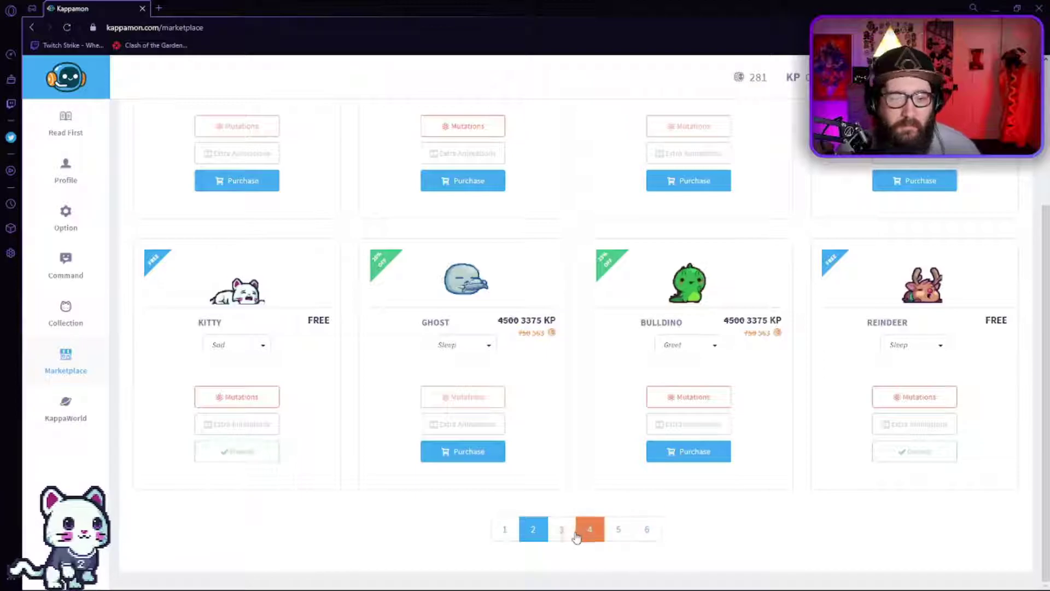
Unlock the free Cat pet from Marketplace page 3.
left_click(563, 529)
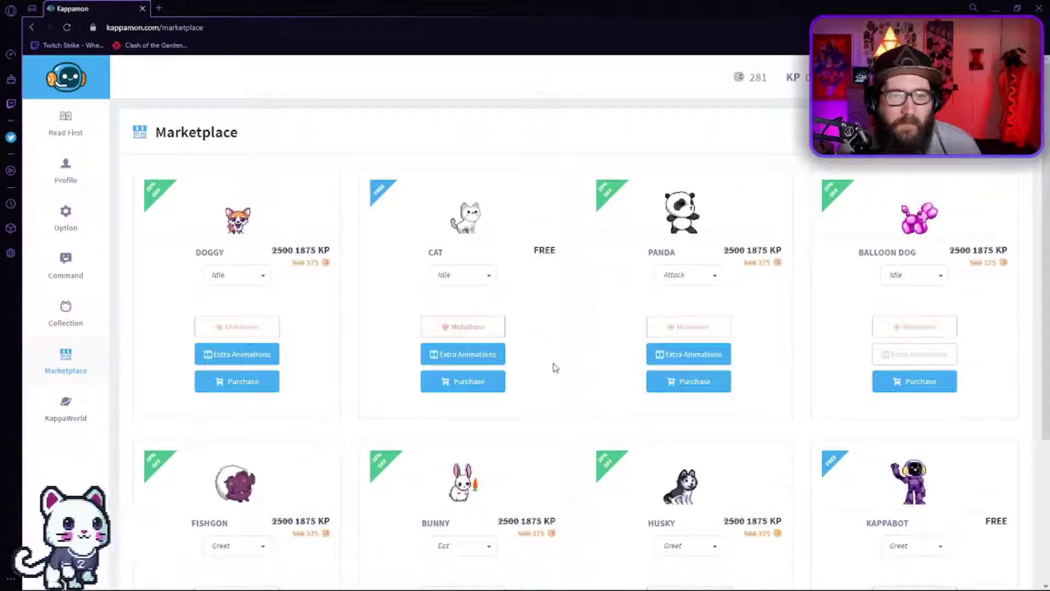
left_click(492, 382)
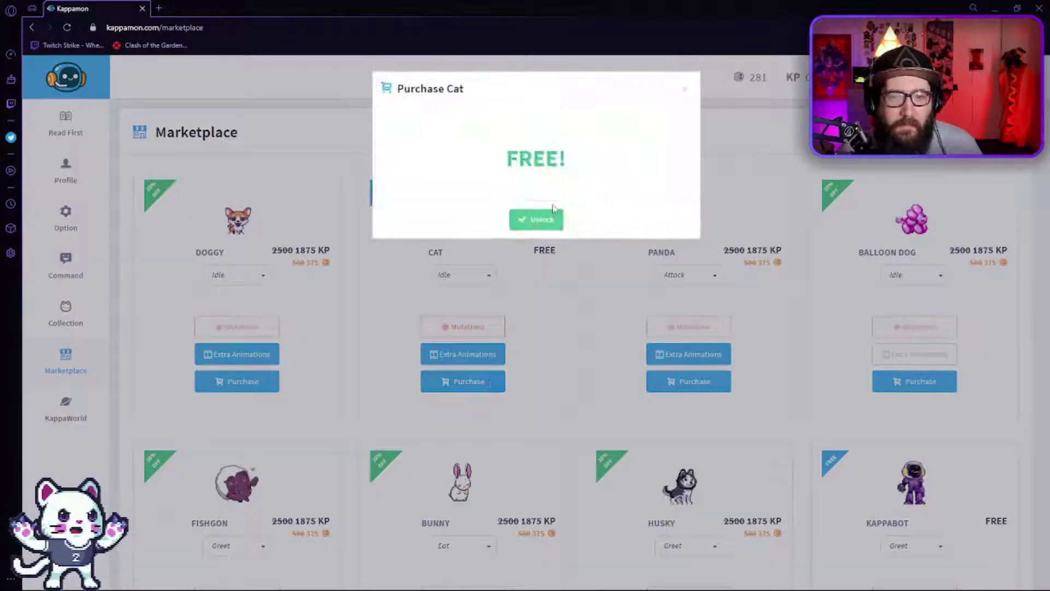
left_click(548, 227)
left_click(629, 382)
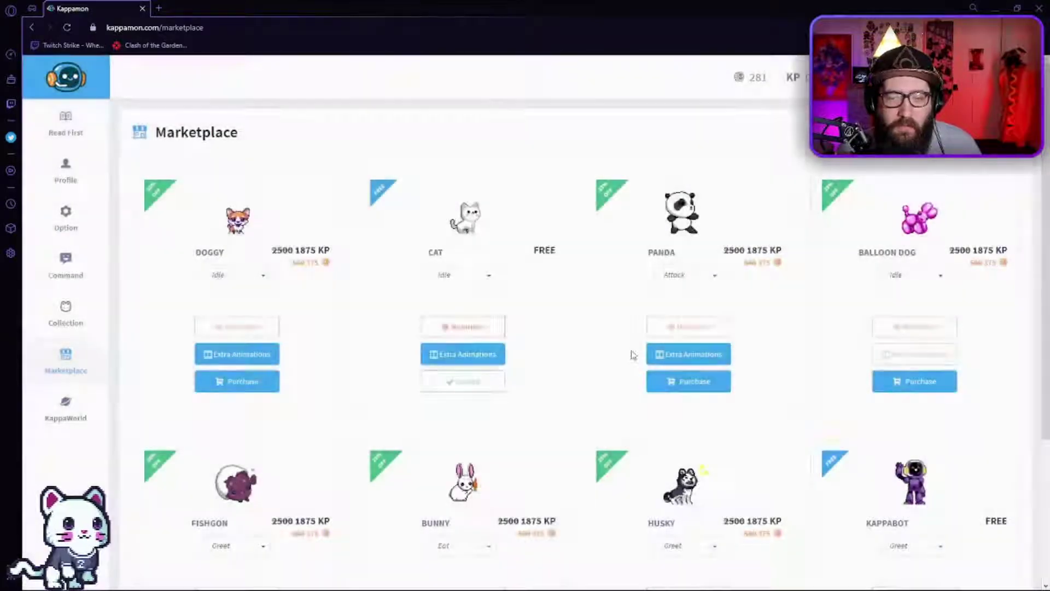
Browse Marketplace pages 4 and 5, glancing at Shooter's animation options.
scroll(988, 325, "down", 2)
scroll(988, 325, "down", 2)
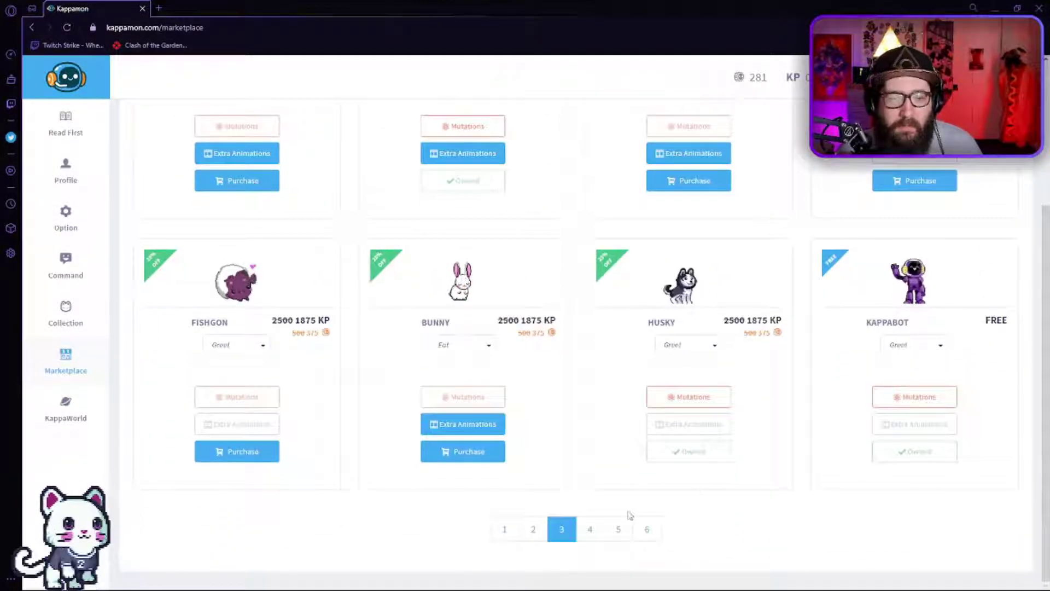
left_click(590, 529)
scroll(804, 332, "down", 5)
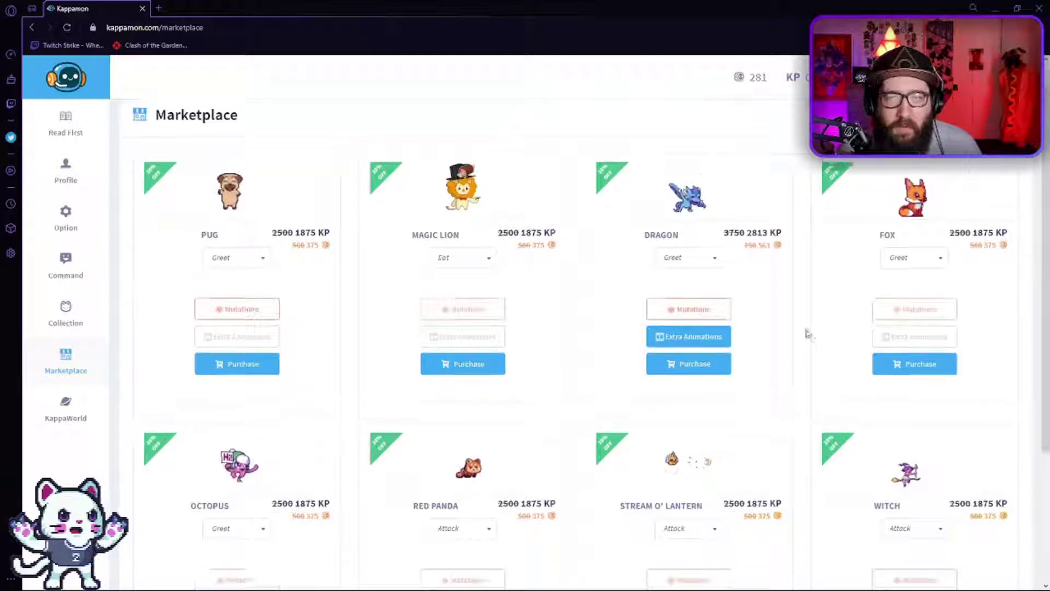
left_click(619, 529)
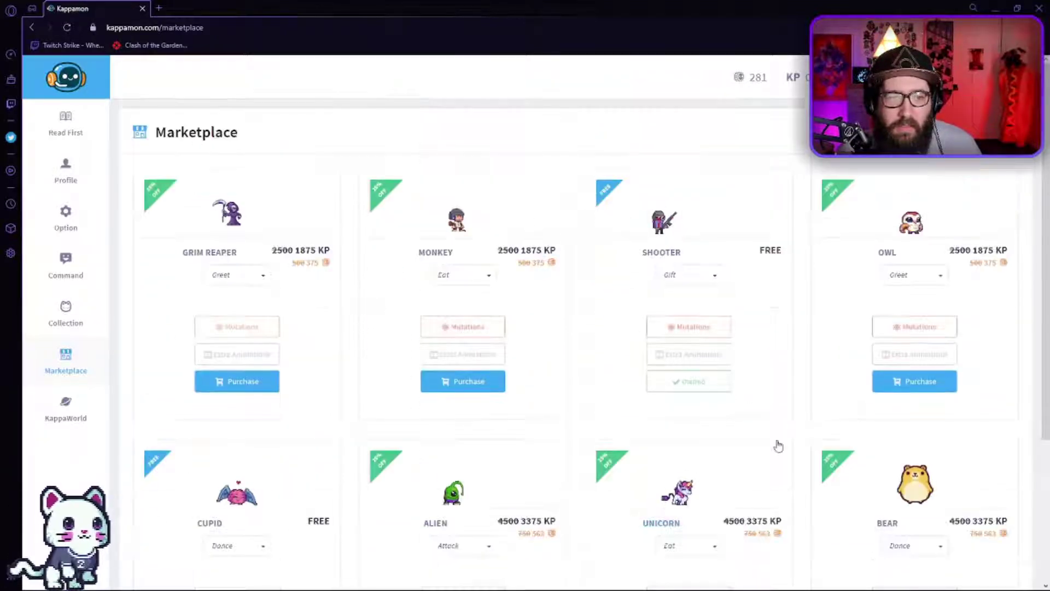
left_click(704, 282)
left_click(714, 282)
scroll(766, 356, "down", 5)
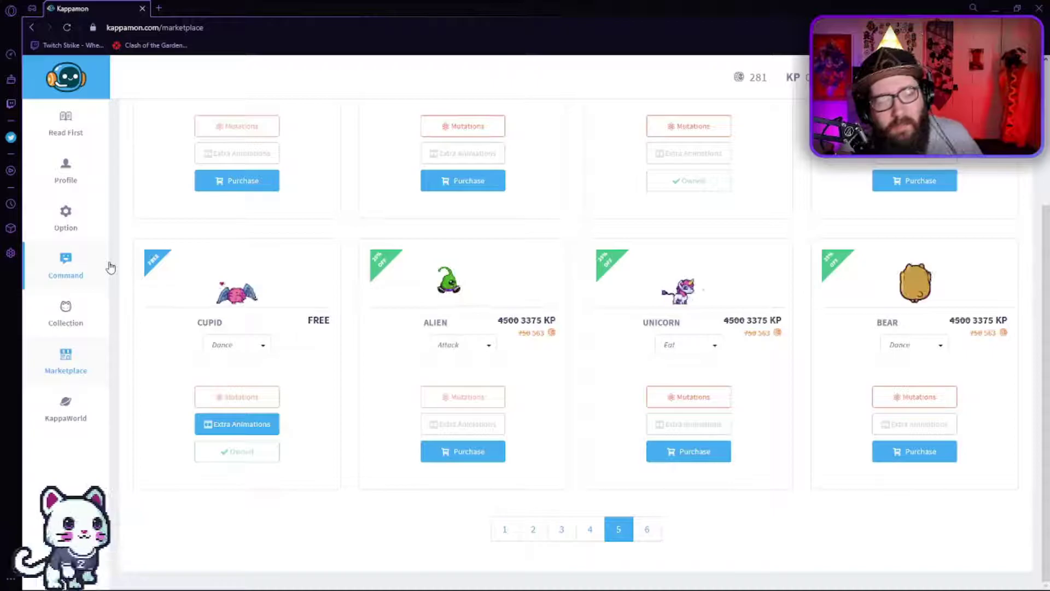
In the Collection, set the Husky's default animation to Dance.
left_click(74, 308)
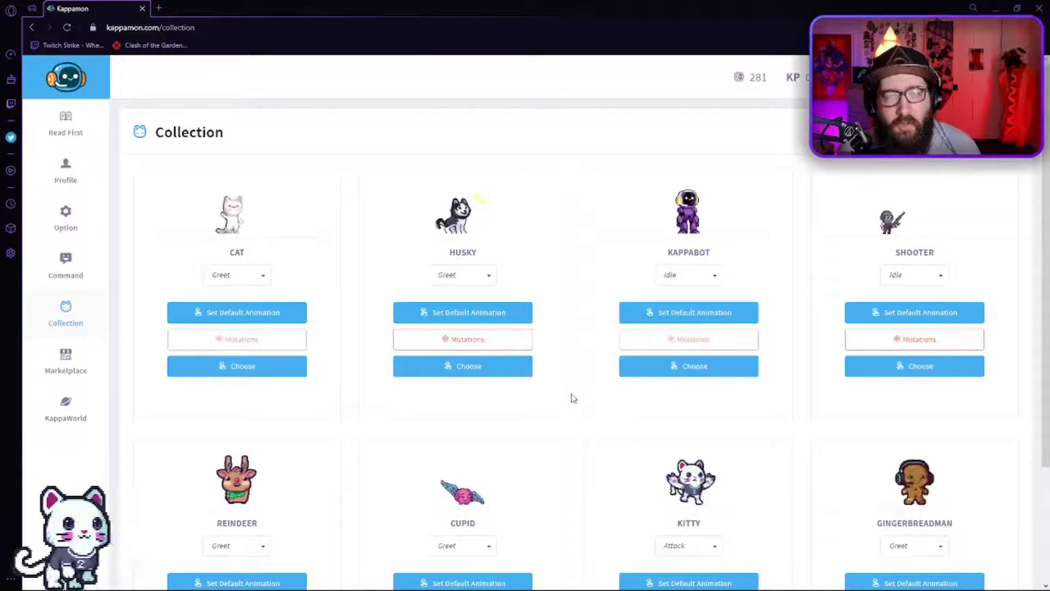
scroll(572, 398, "down", 3)
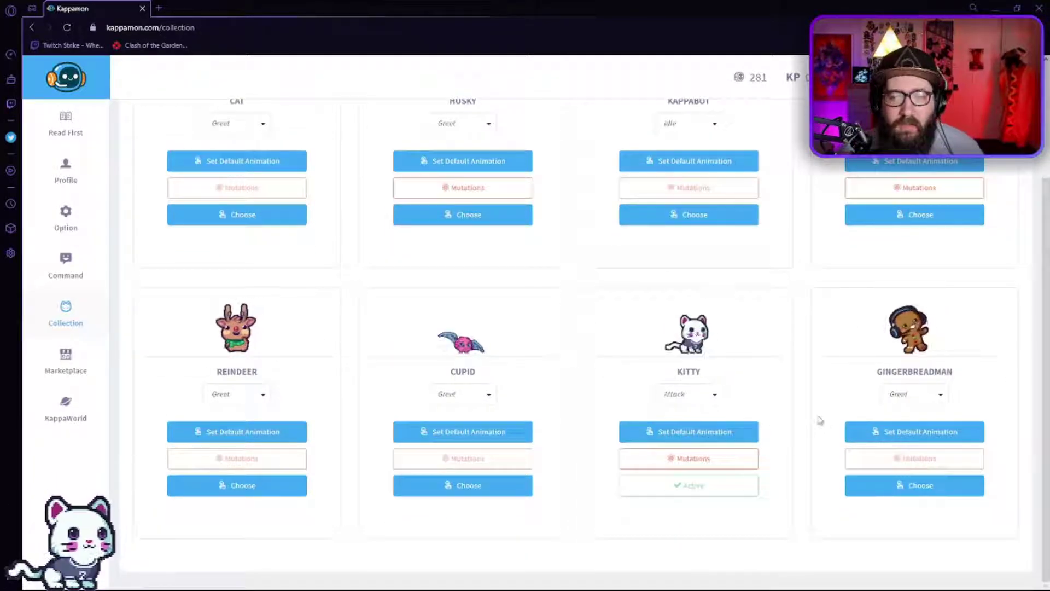
scroll(788, 424, "up", 3)
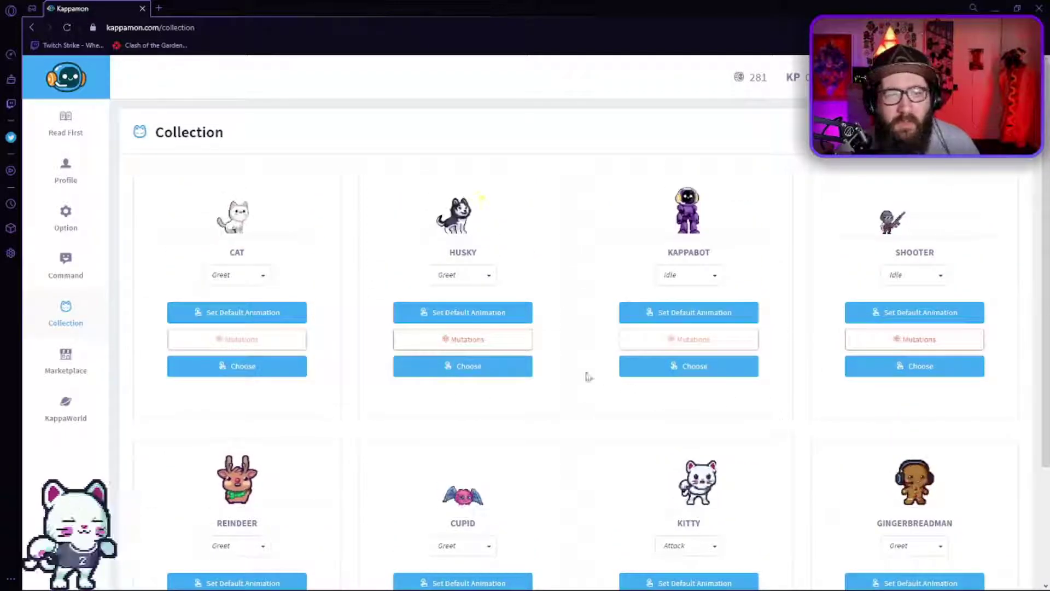
left_click(481, 275)
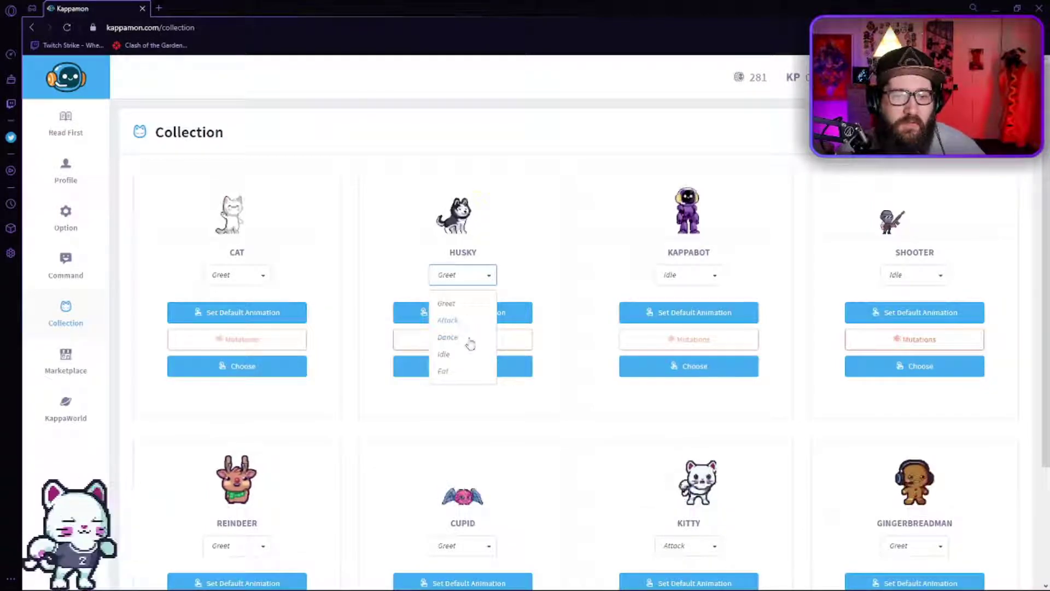
left_click(448, 337)
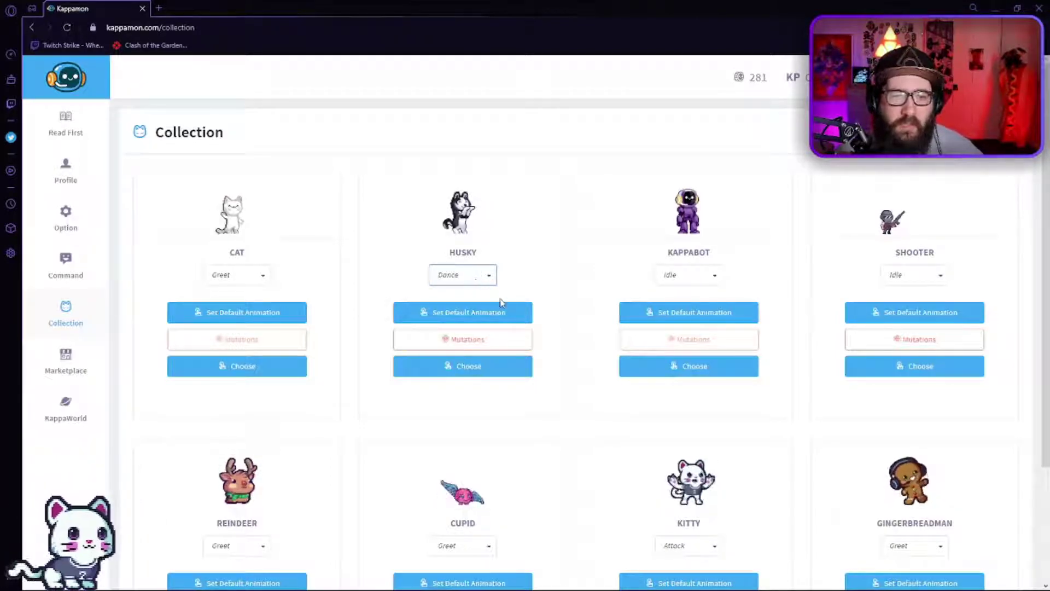
left_click(509, 311)
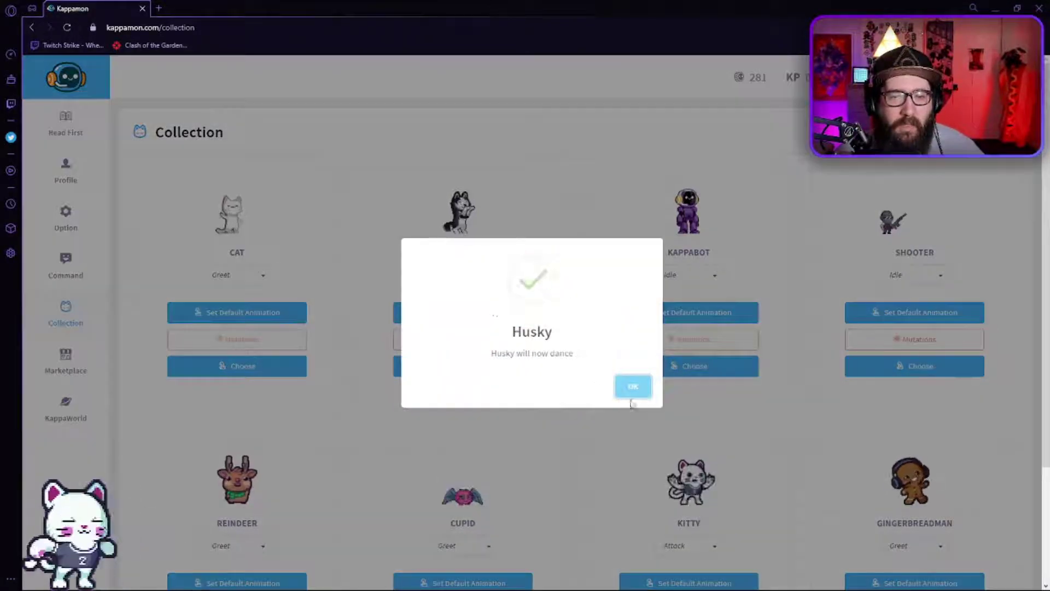
left_click(633, 388)
Mutate the Husky into its Red variant and make it the active pet.
left_click(487, 342)
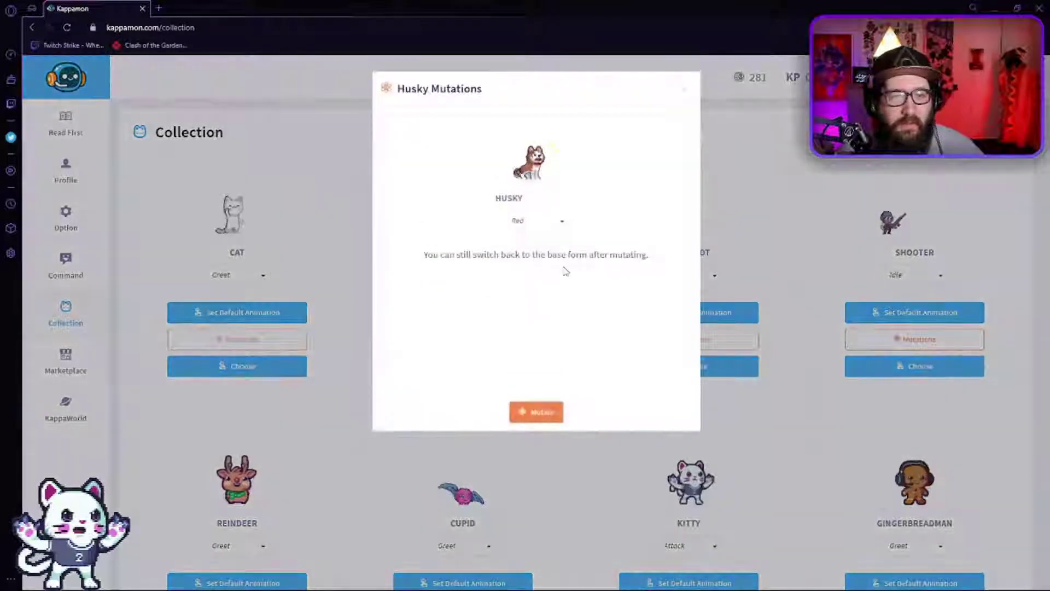
left_click(544, 219)
left_click(556, 222)
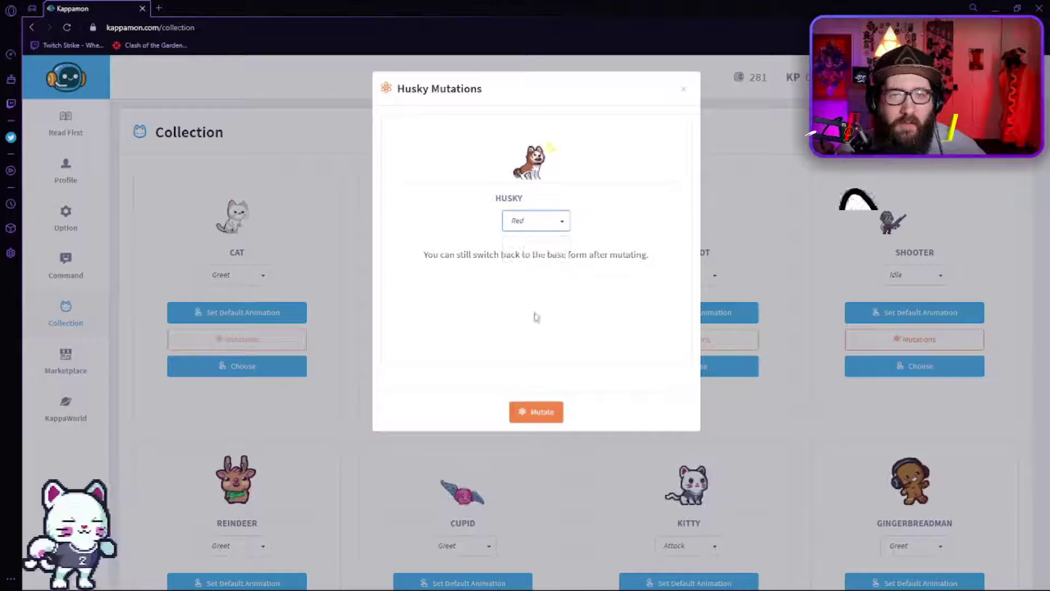
left_click(540, 414)
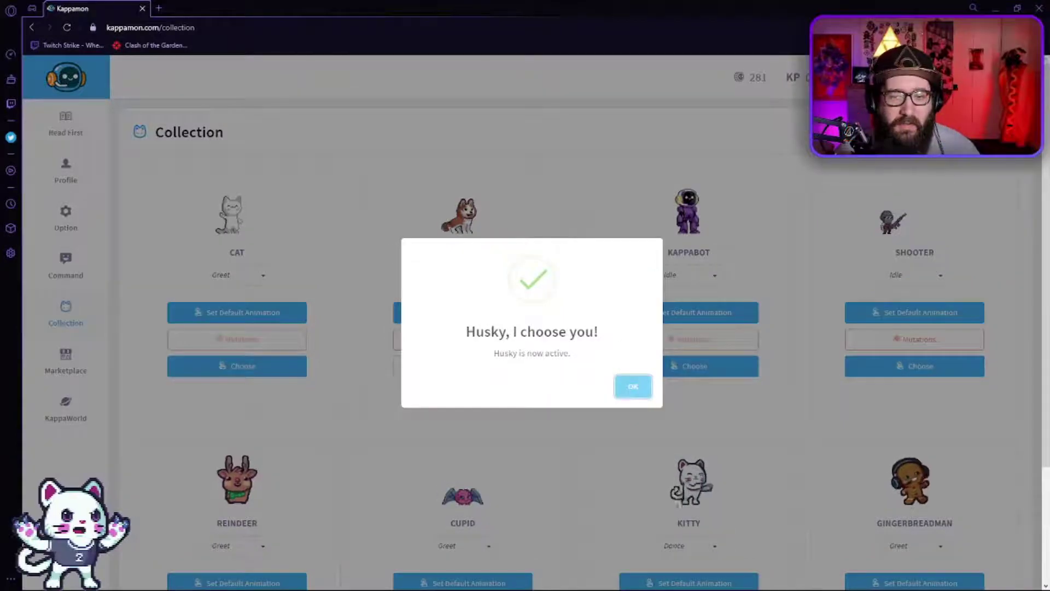
left_click(645, 392)
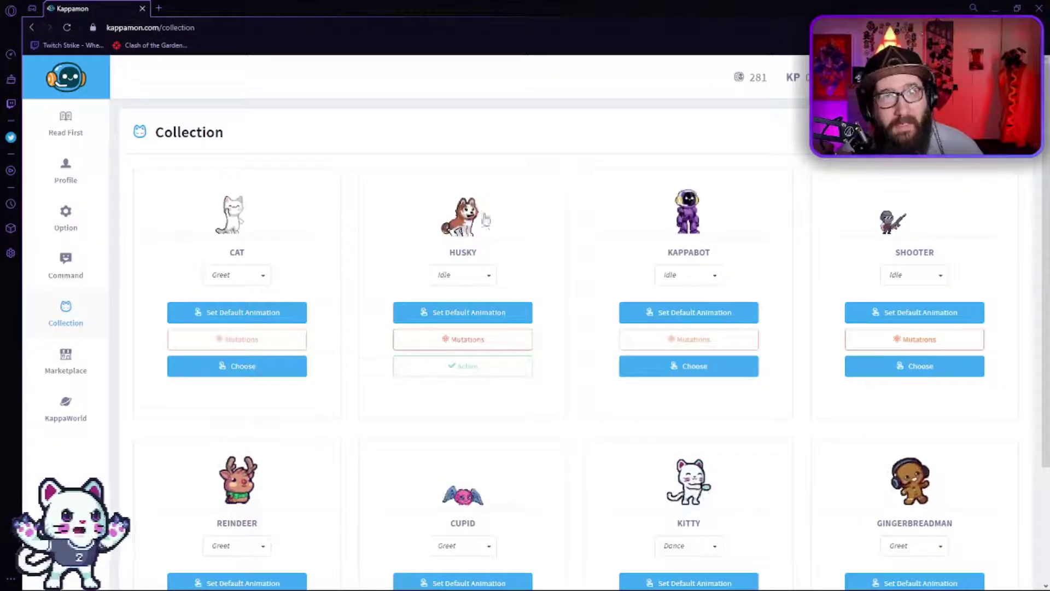
scroll(524, 264, "down", 3)
scroll(524, 265, "up", 3)
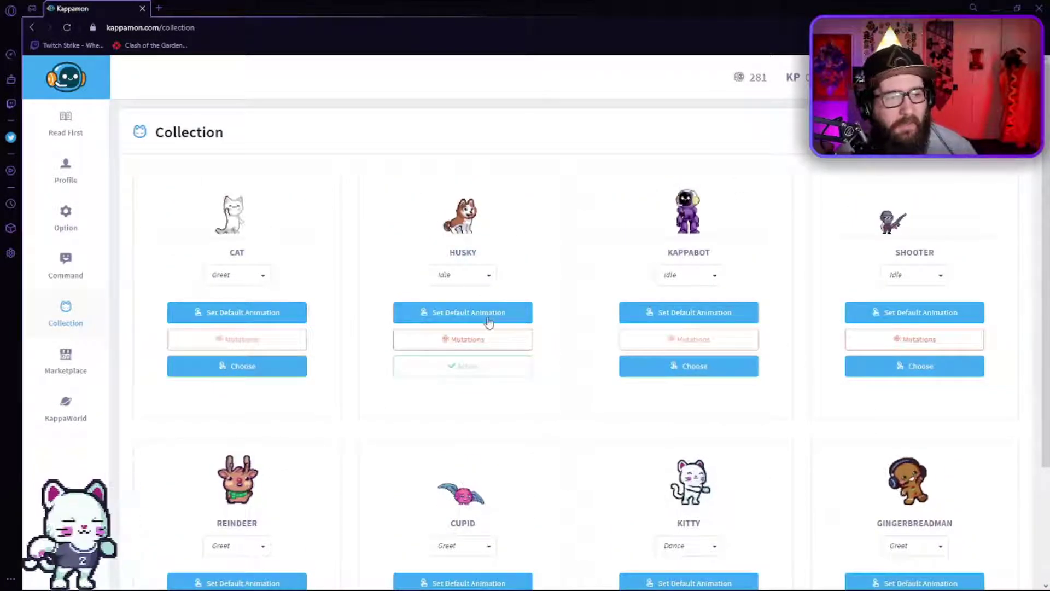
left_click(78, 210)
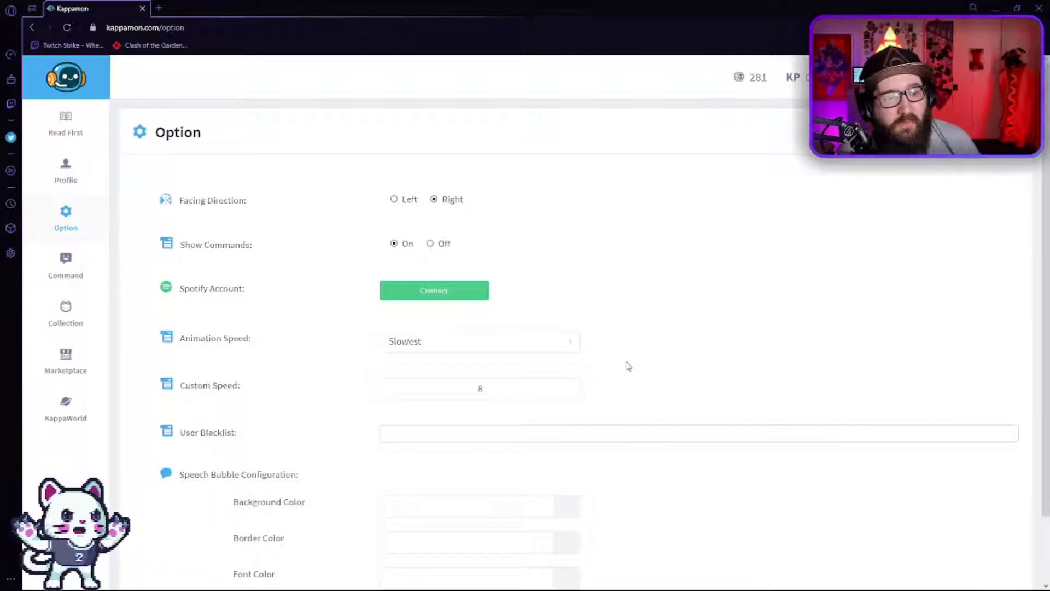
scroll(628, 365, "down", 3)
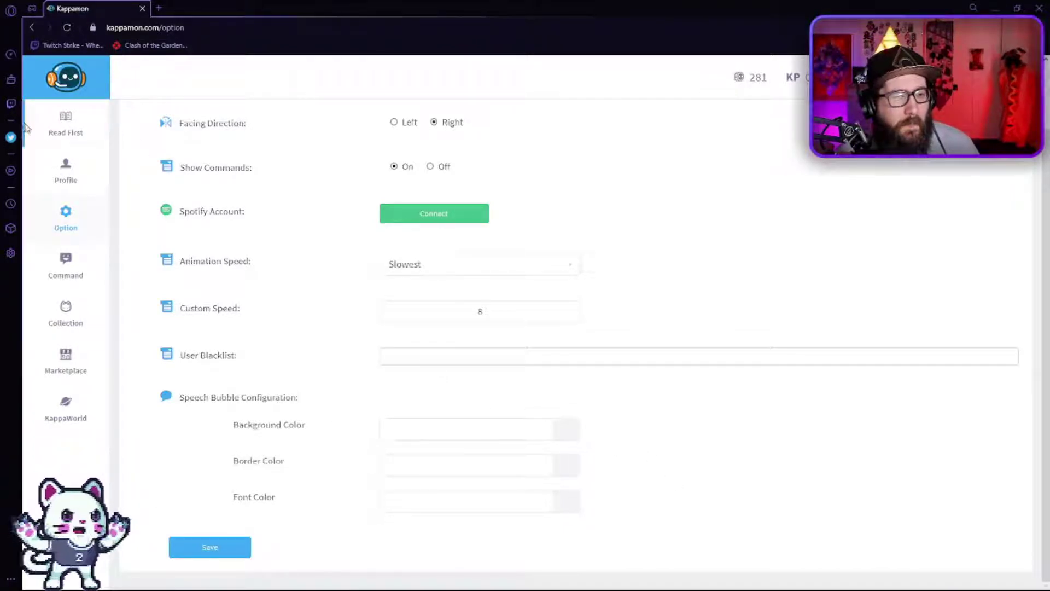
Open the Profile page and dismiss the Trovo Integration popup.
left_click(67, 171)
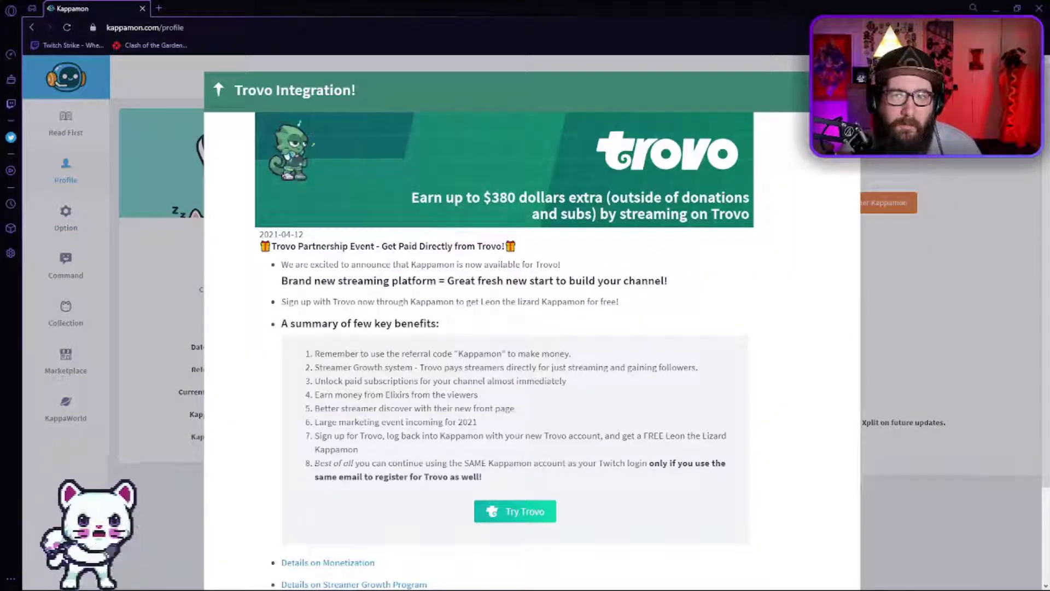
key("Escape")
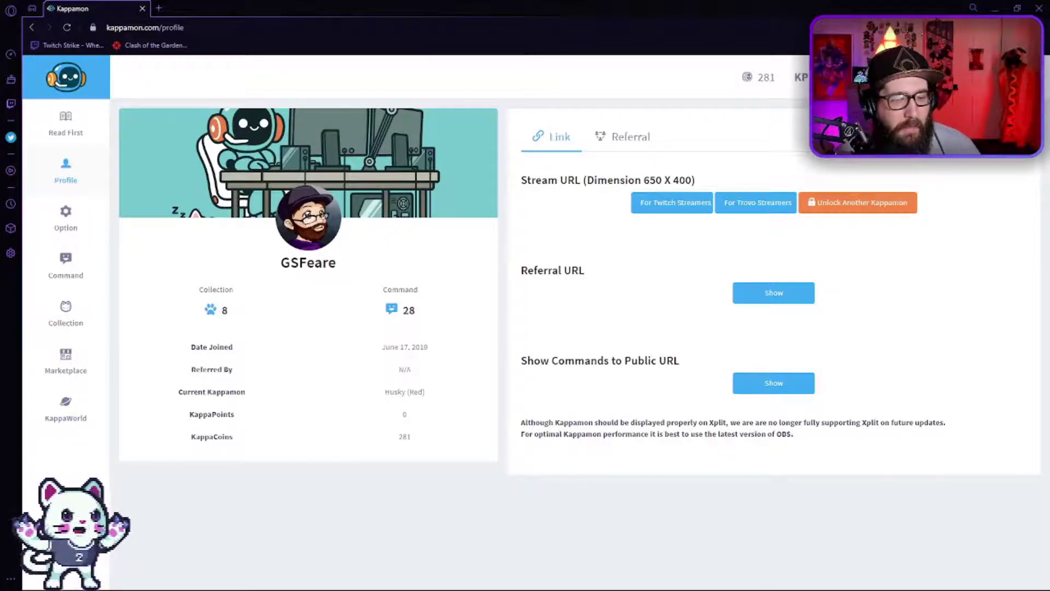
In OBS Studio, add a Browser source sized 650 x 400.
key("alt+Tab")
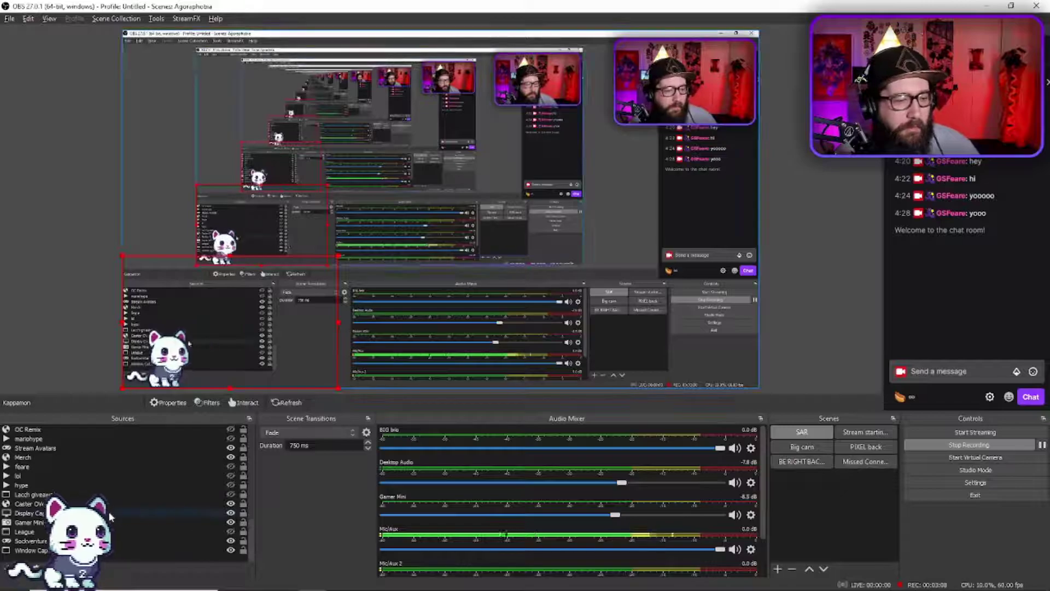
scroll(120, 493, "up", 5)
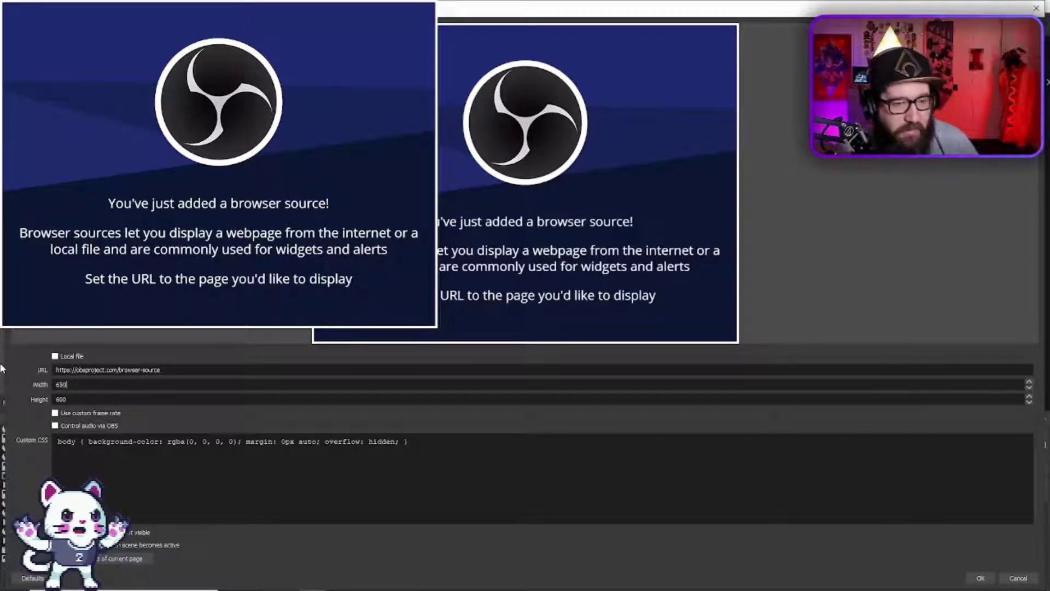
key("Tab")
type("400")
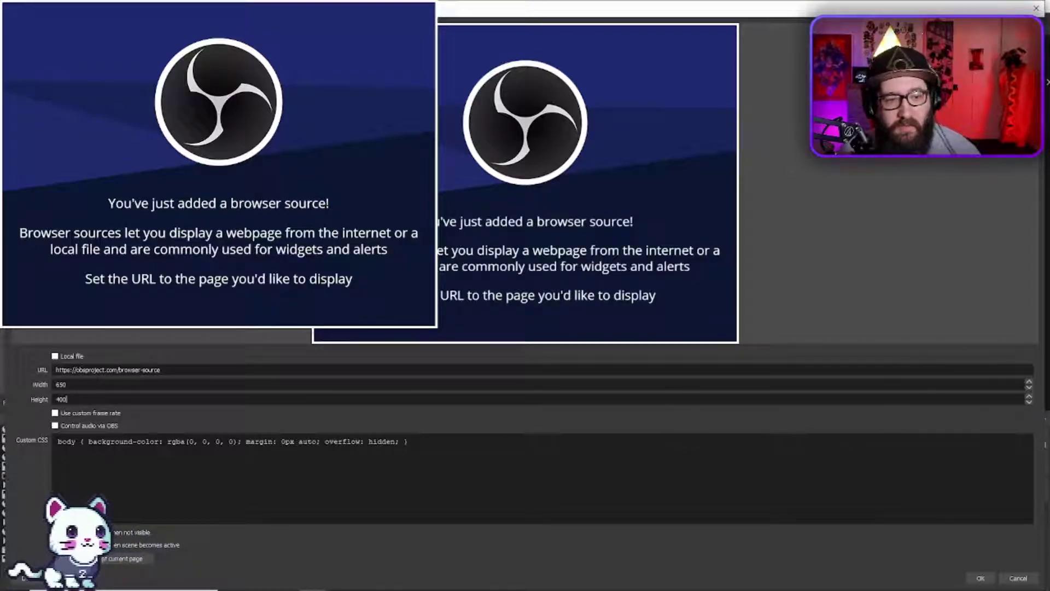
left_click(982, 577)
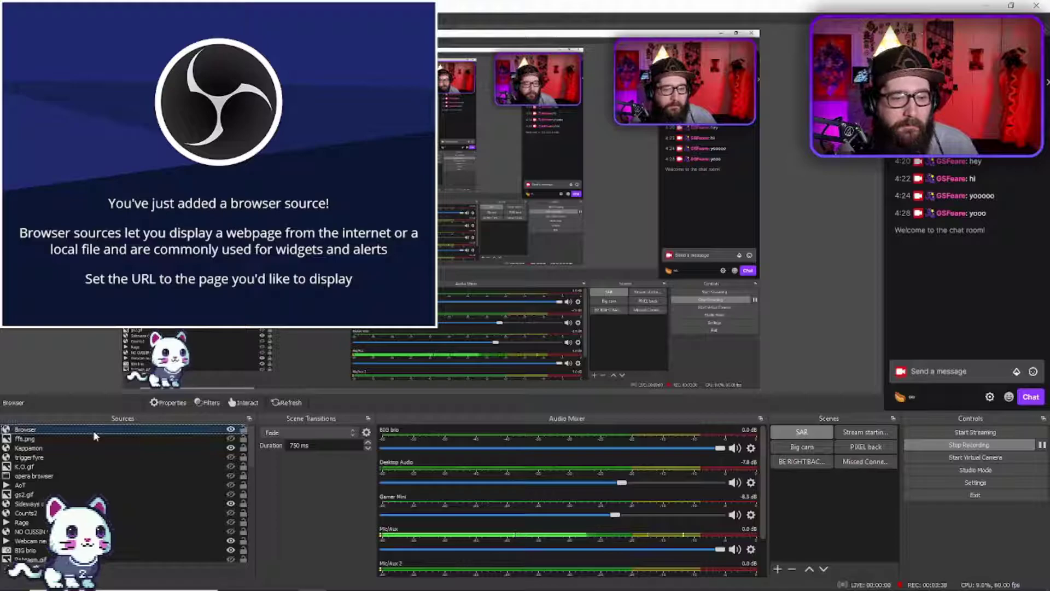
key("Delete")
Confirm removing the Browser source and return to the Kappamon profile page.
left_click(552, 316)
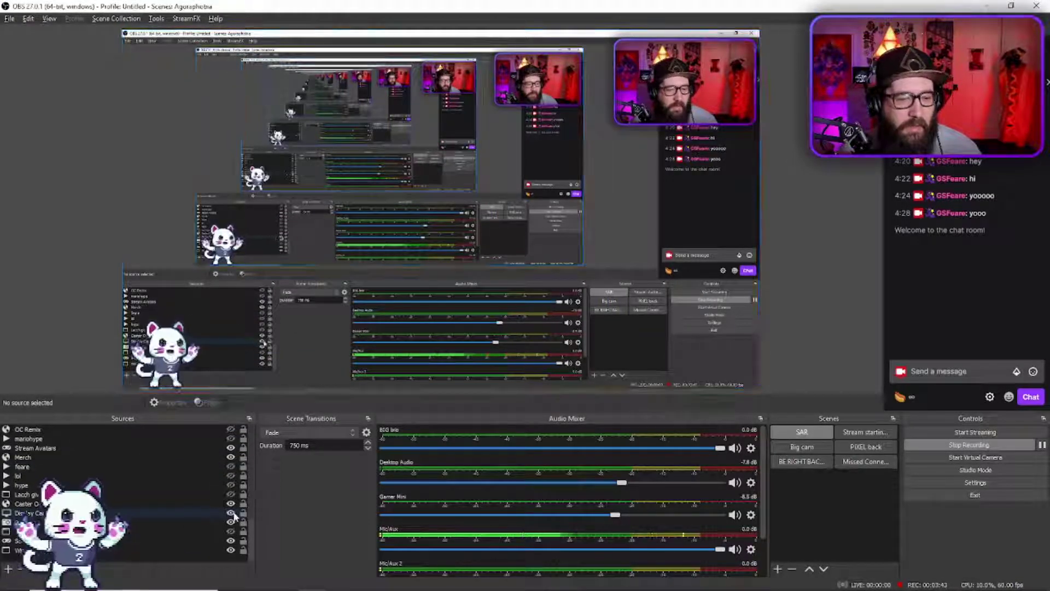
key("alt+Tab")
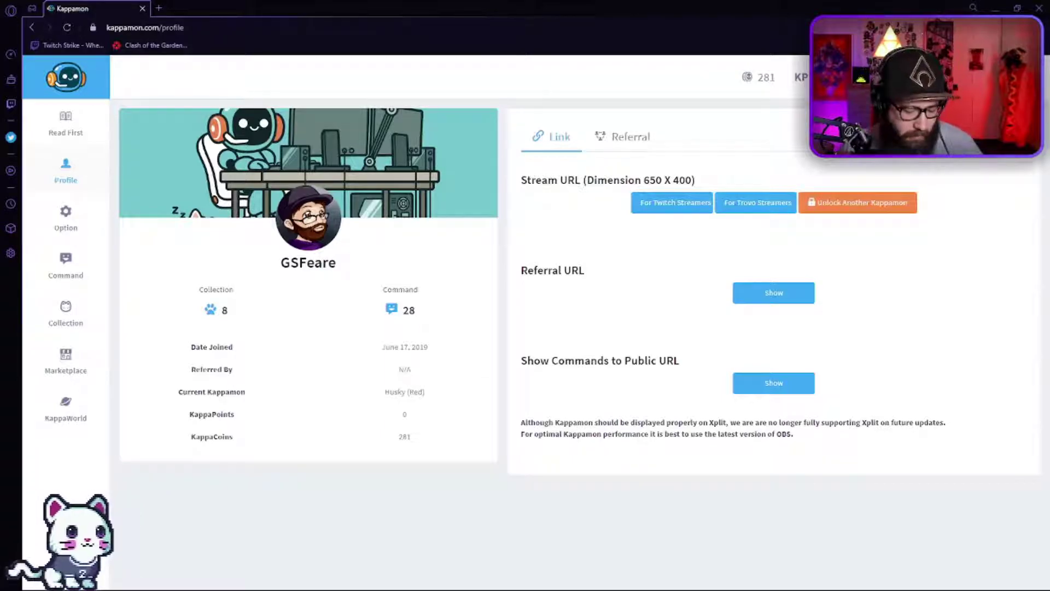